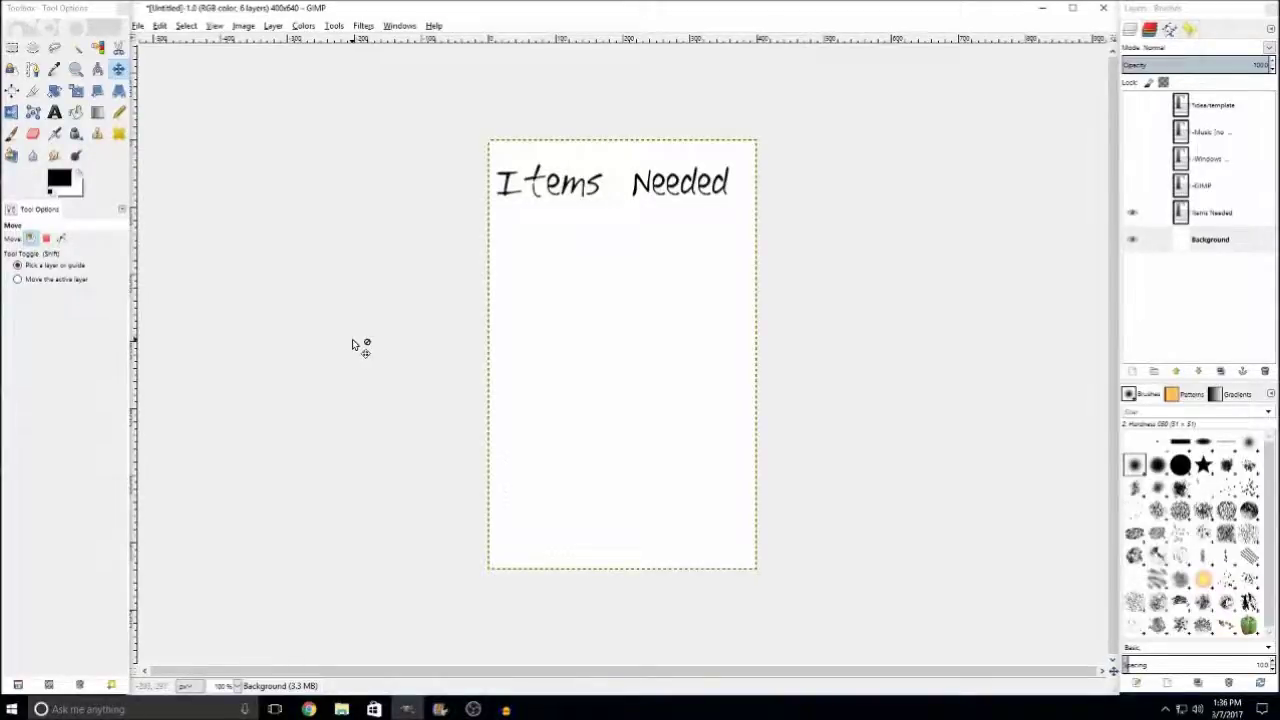
# Make the -GIMP layer visible under Items Needed, then switch to Chrome's gimp.org tab
pyautogui.click(1133, 188)
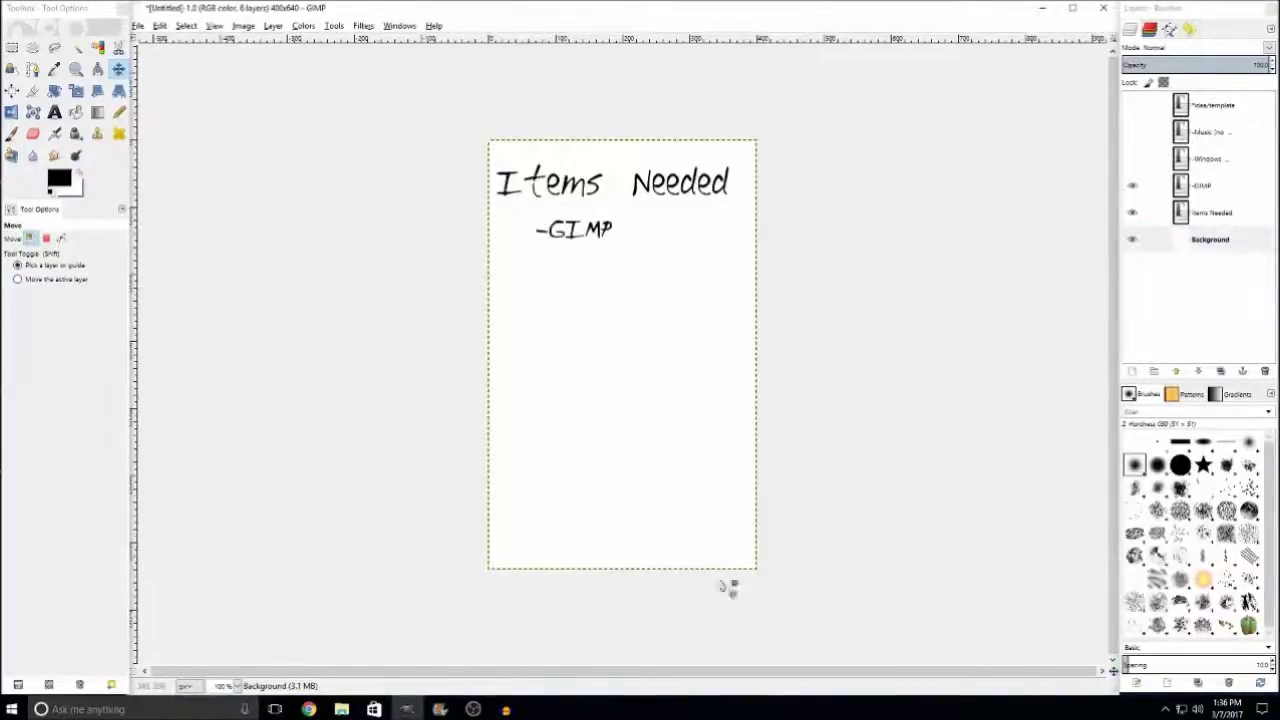
pyautogui.click(308, 709)
pyautogui.click(57, 7)
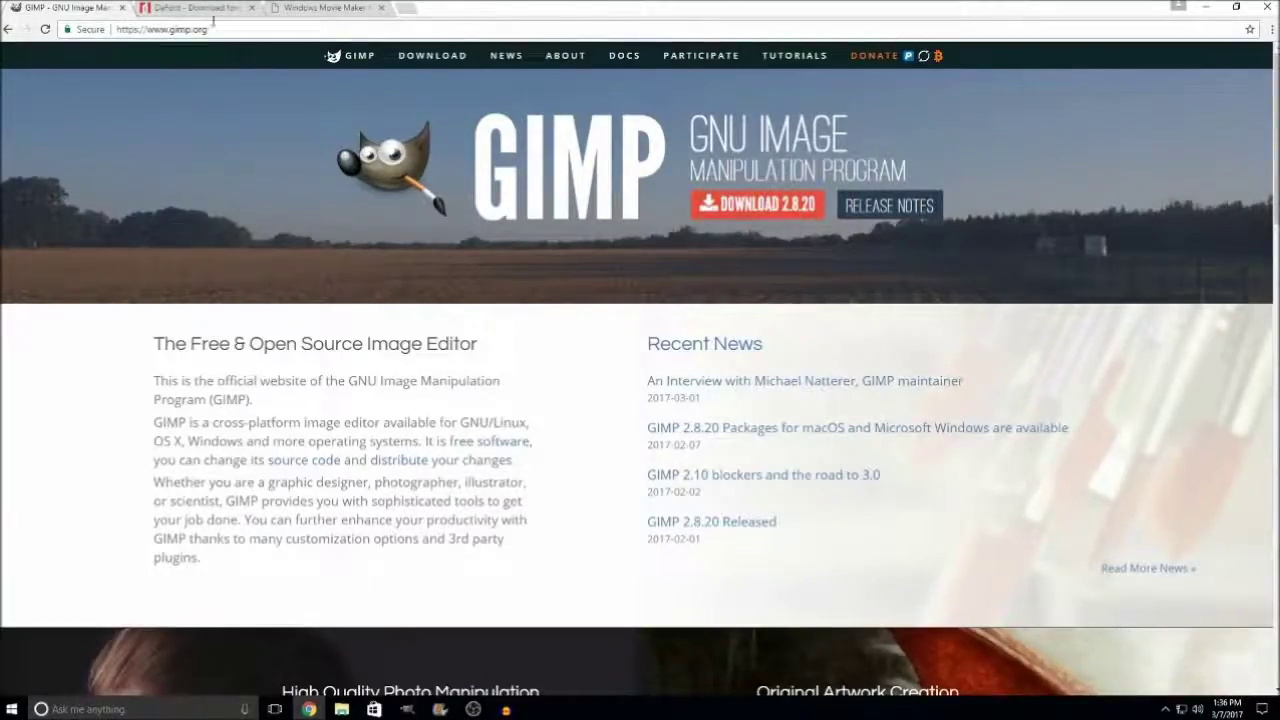
# Open the GIMP 2.8.20 Downloads page on gimp.org, look through it, and minimize Chrome
pyautogui.click(757, 213)
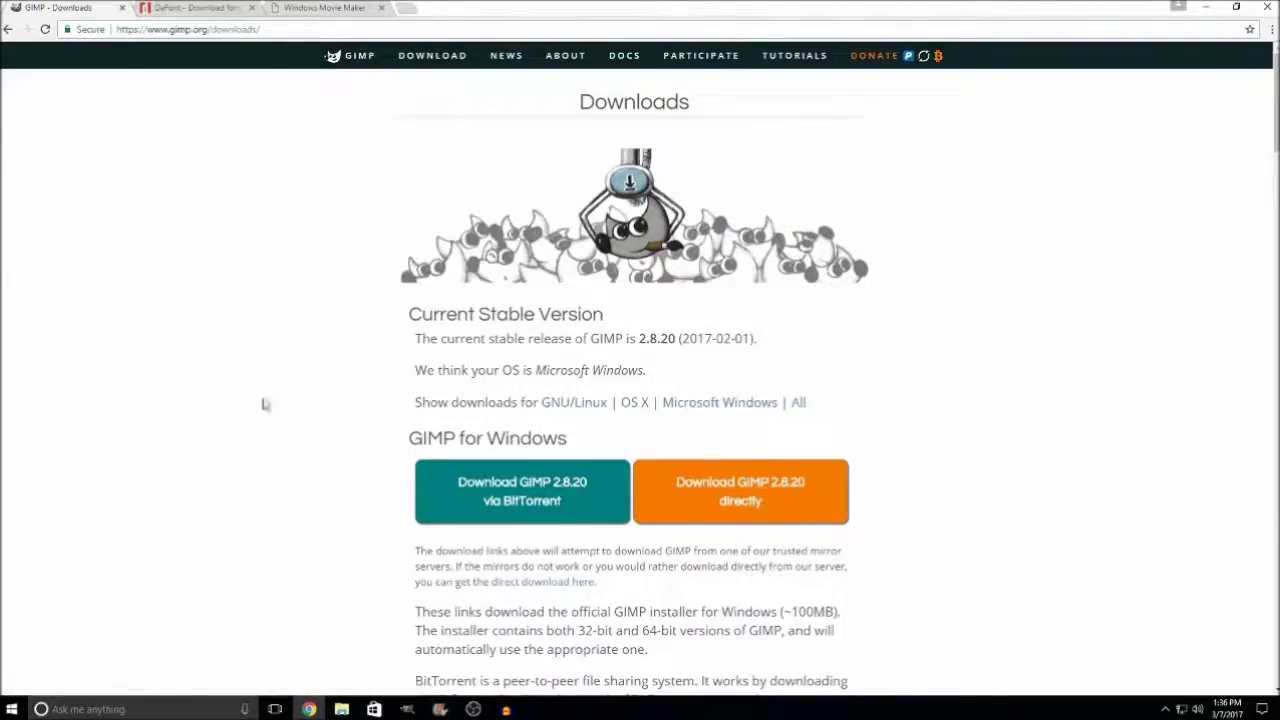
pyautogui.scroll(-1, 977, 547)
pyautogui.scroll(-5, 977, 547)
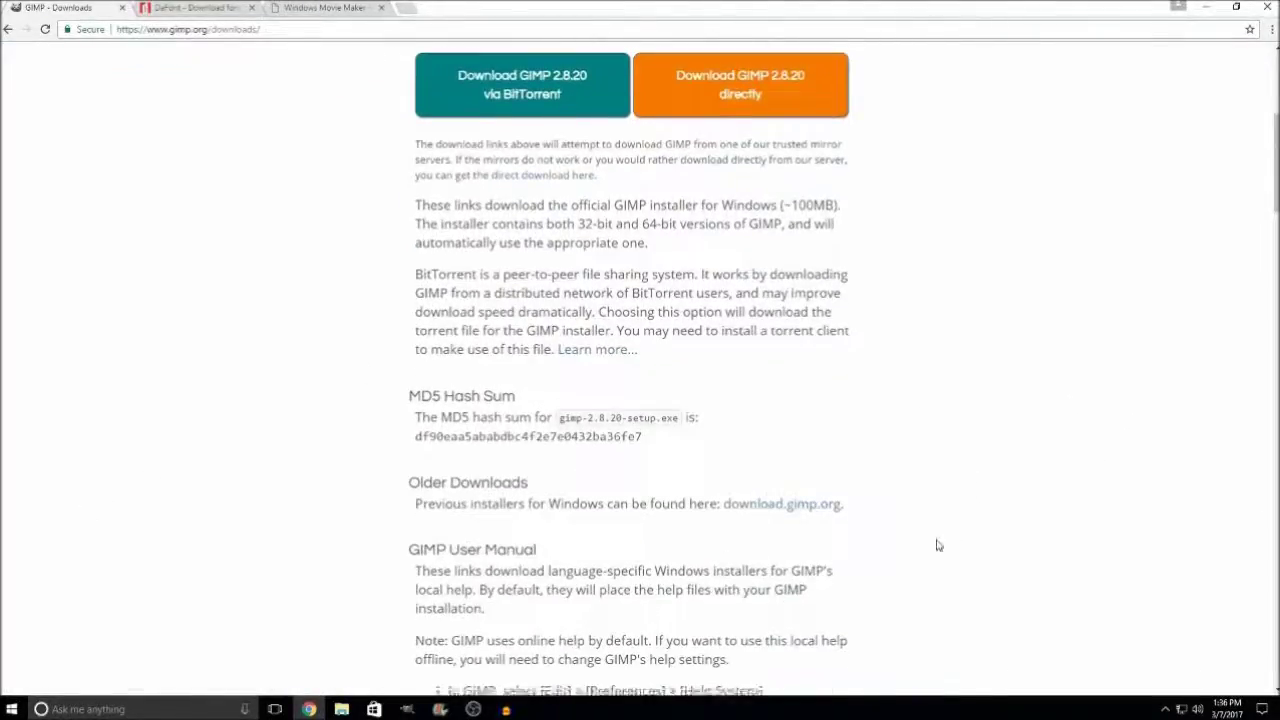
pyautogui.scroll(-2, 935, 544)
pyautogui.scroll(5, 933, 543)
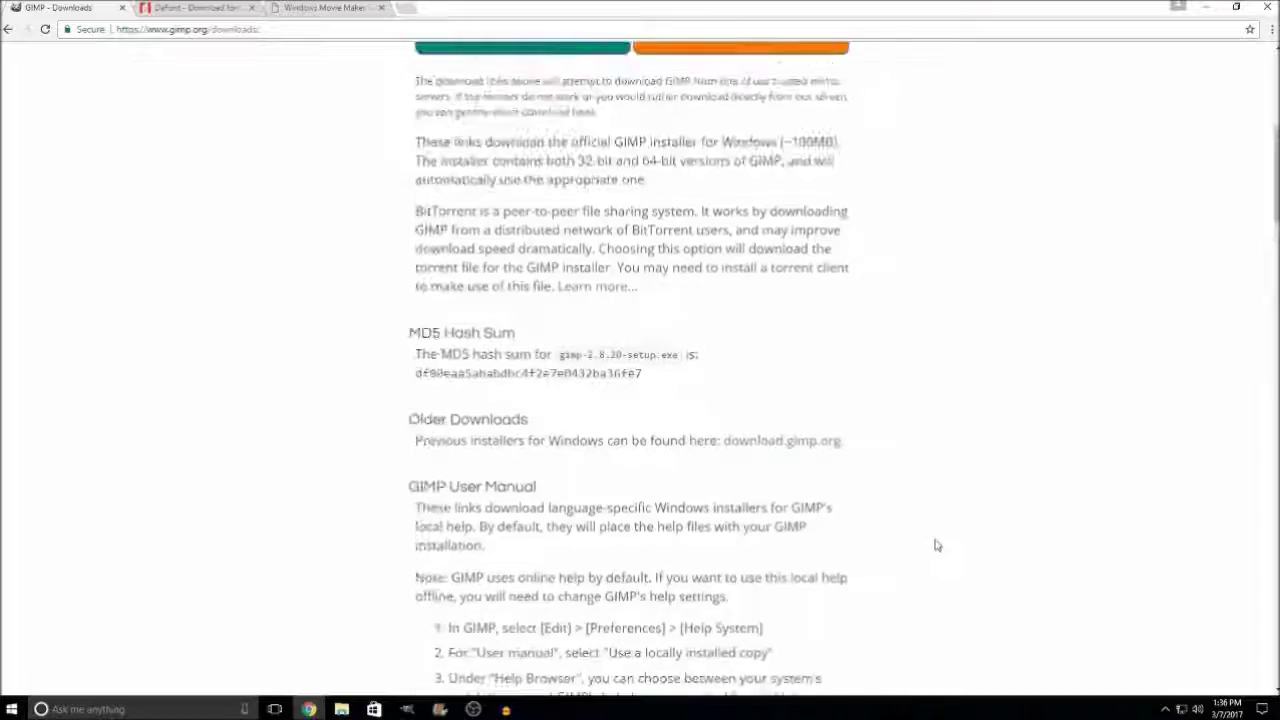
pyautogui.scroll(-7, 646, 474)
pyautogui.scroll(10, 837, 440)
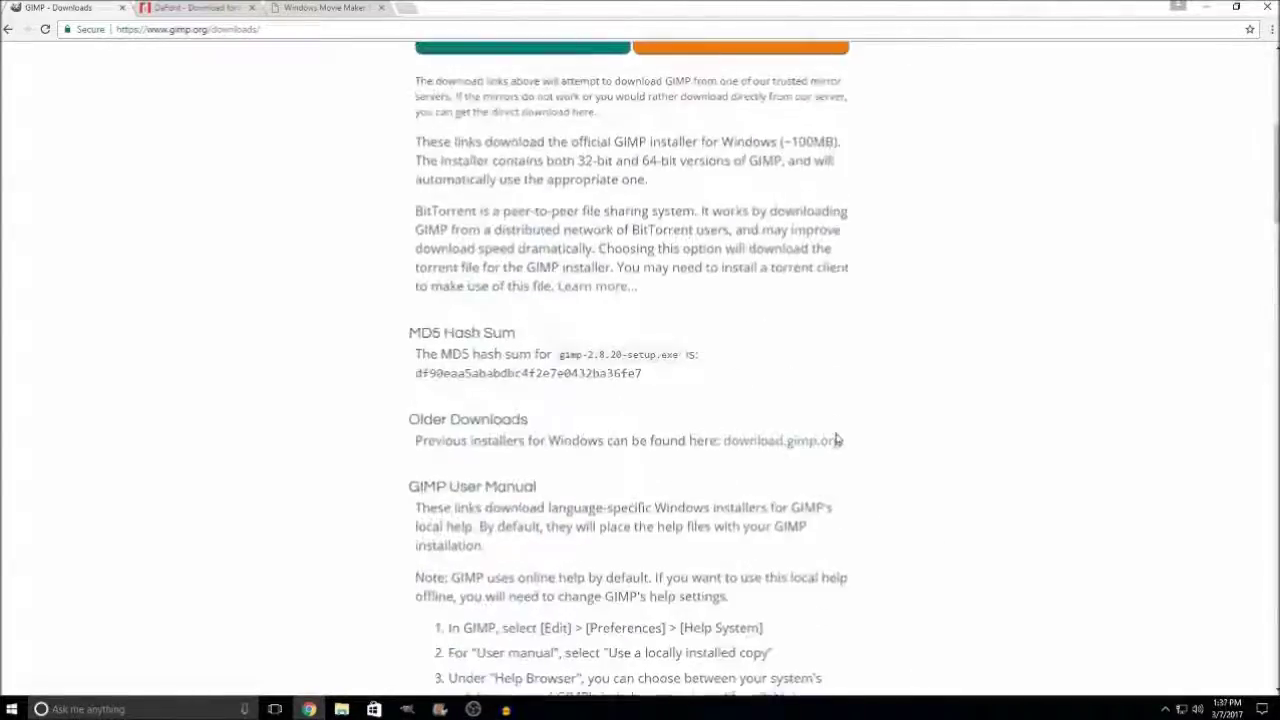
pyautogui.click(1207, 7)
# Show the -windows movie maker layer and reduce its line spacing, then return to Chrome
pyautogui.click(1132, 158)
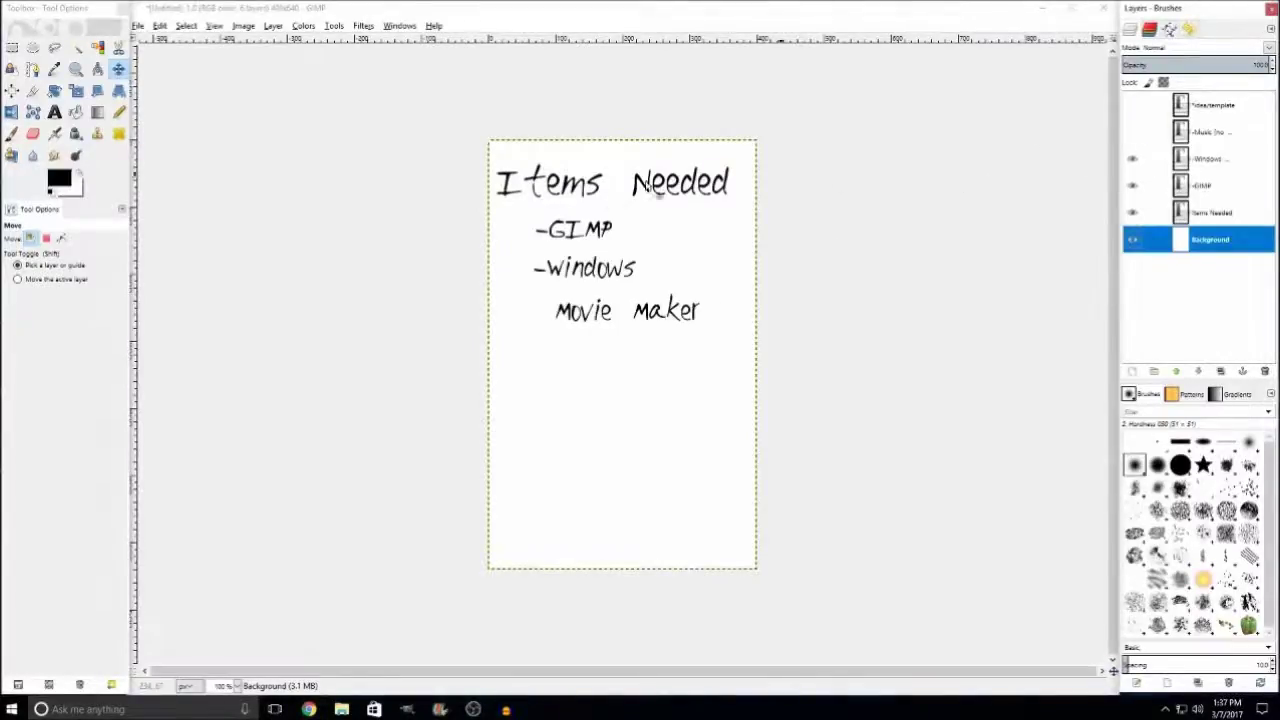
pyautogui.click(54, 112)
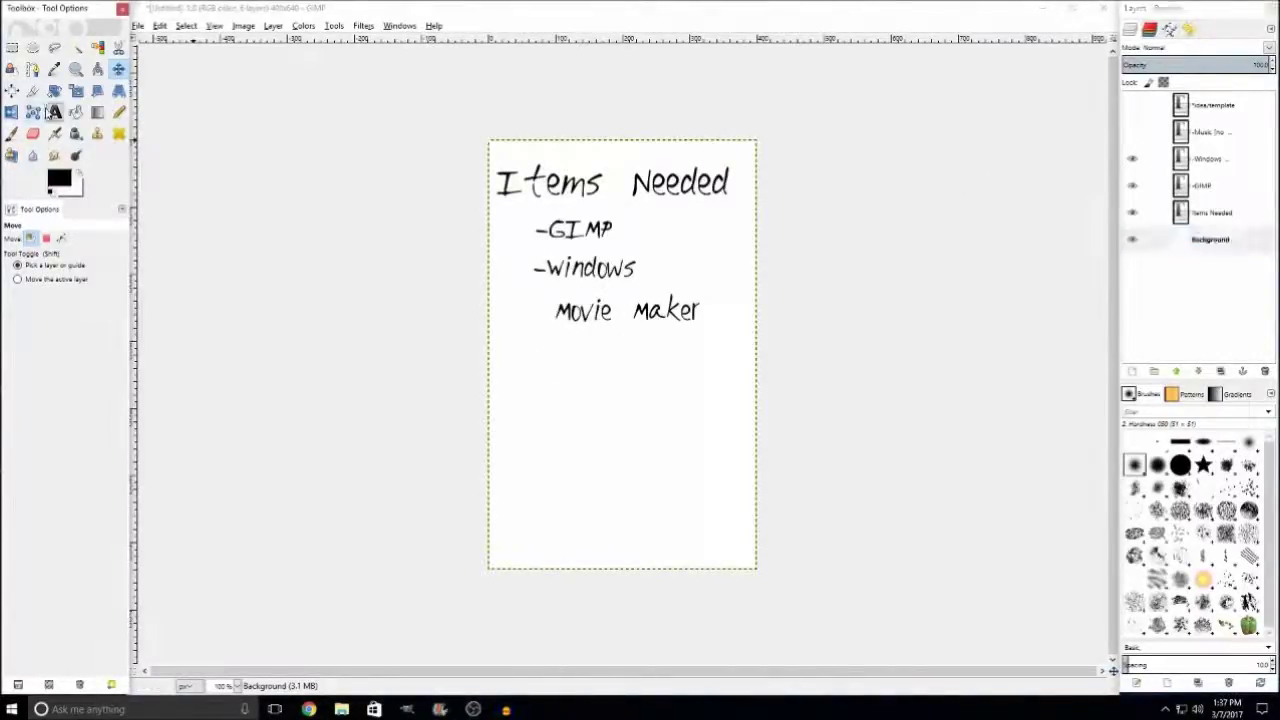
pyautogui.click(642, 305)
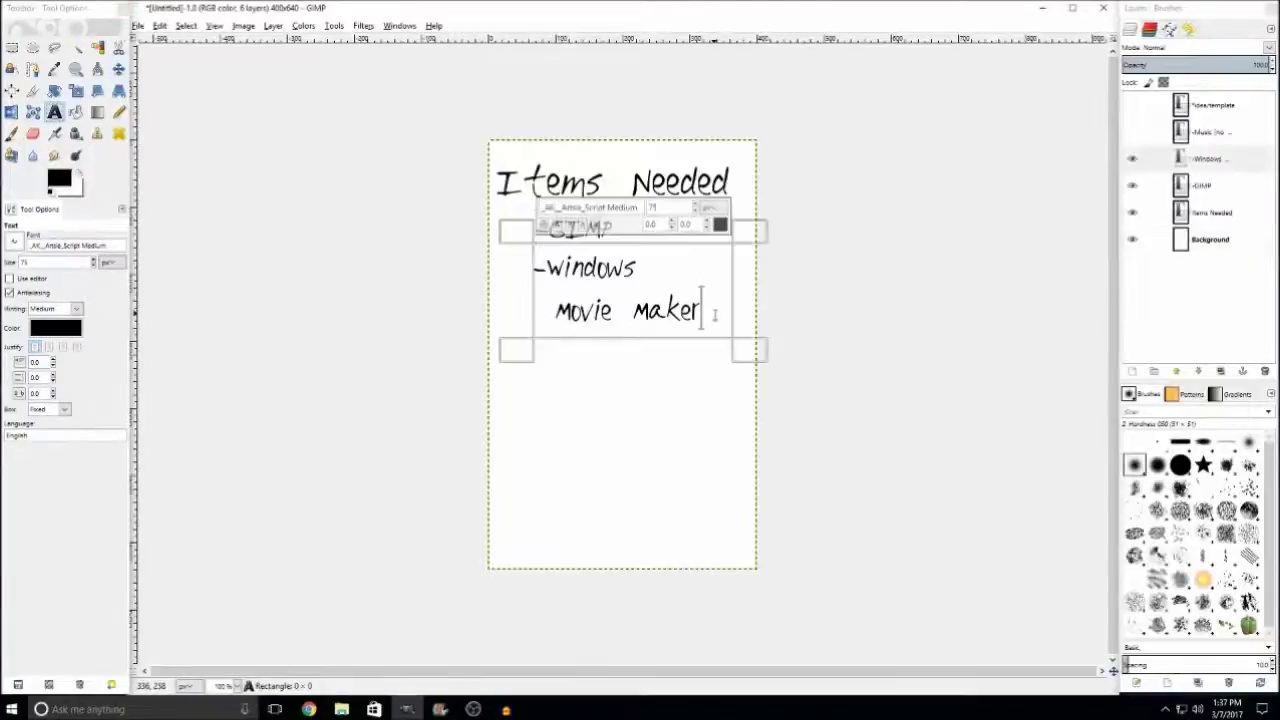
pyautogui.click(53, 378)
pyautogui.click(53, 380)
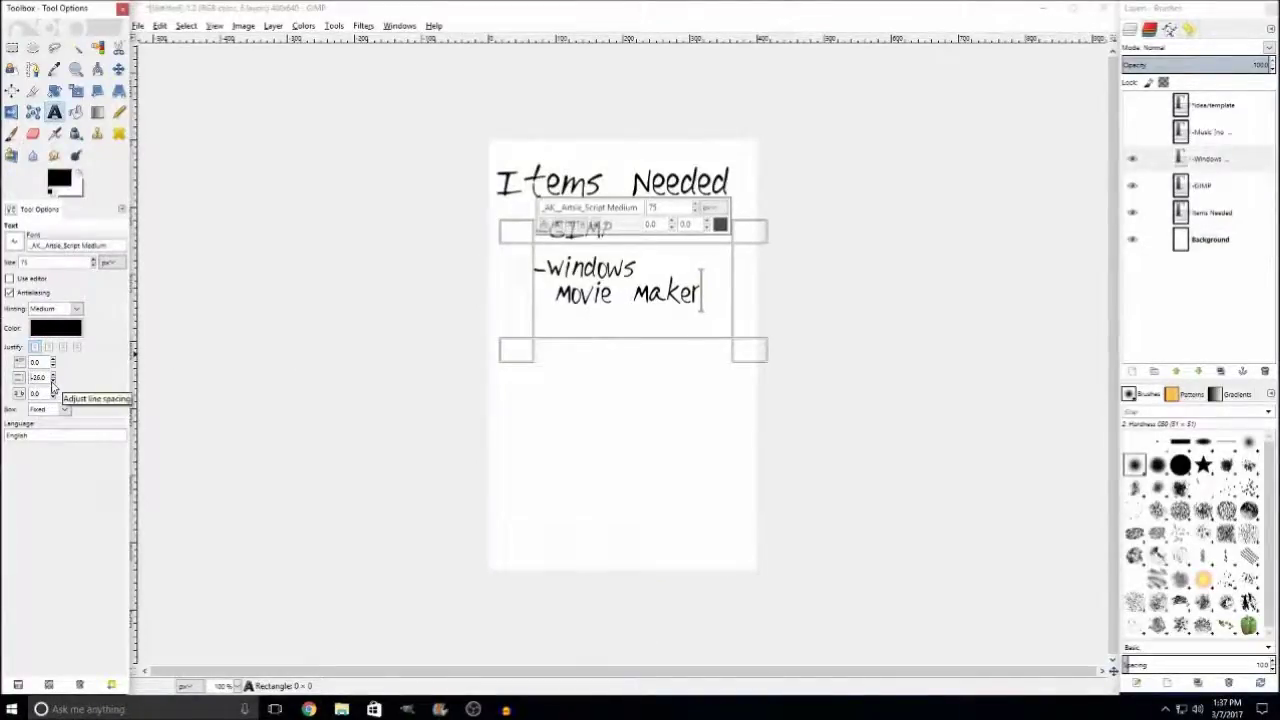
pyautogui.click(118, 68)
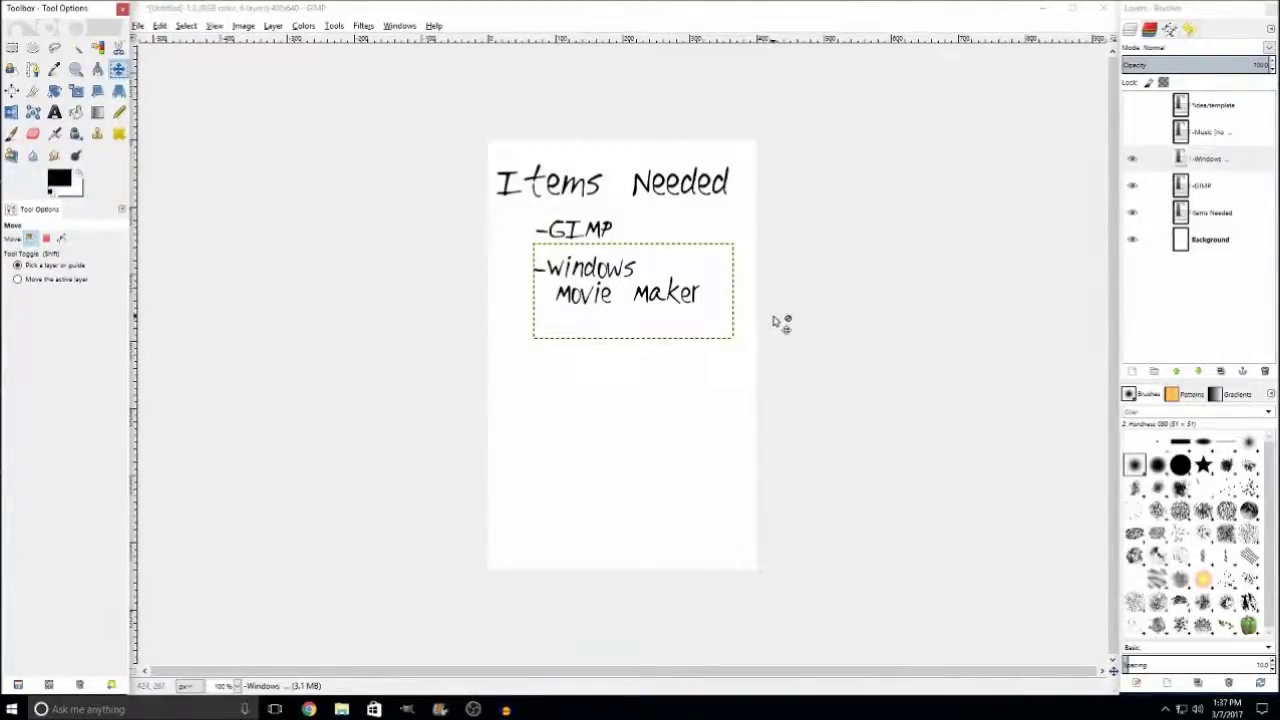
pyautogui.click(309, 709)
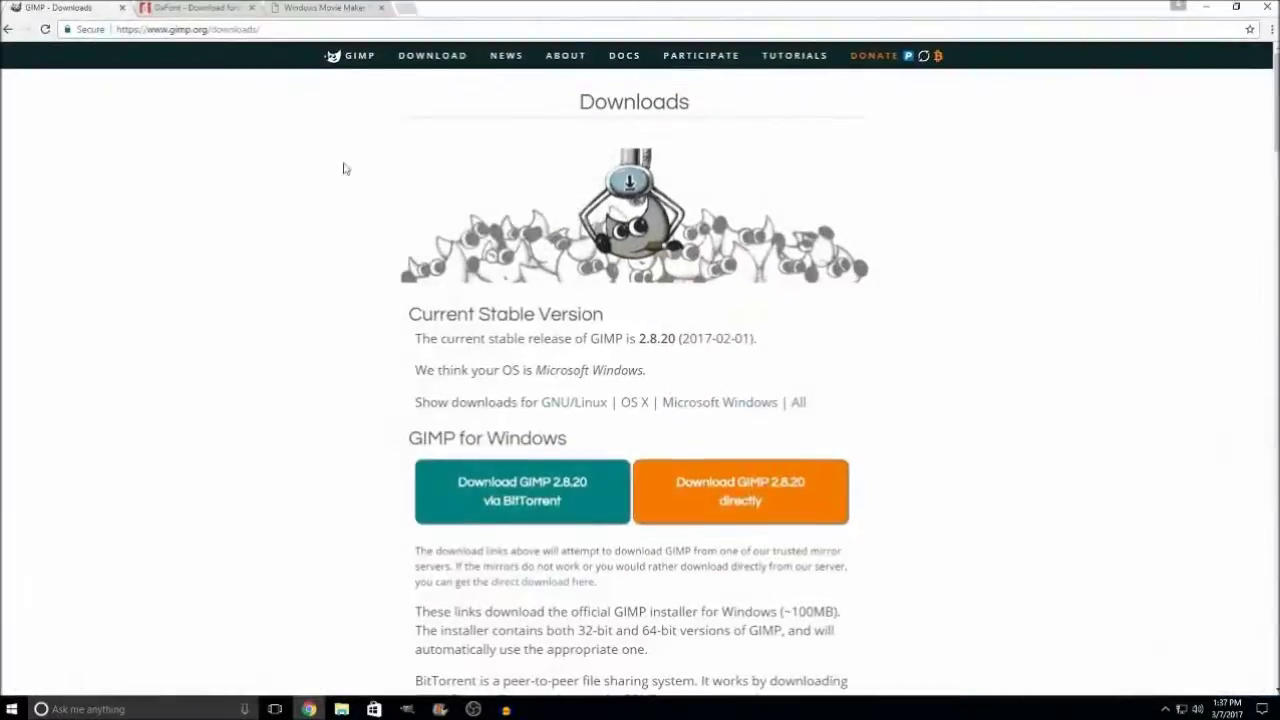
# Switch to the Windows Movie Maker tab in Chrome
pyautogui.click(297, 7)
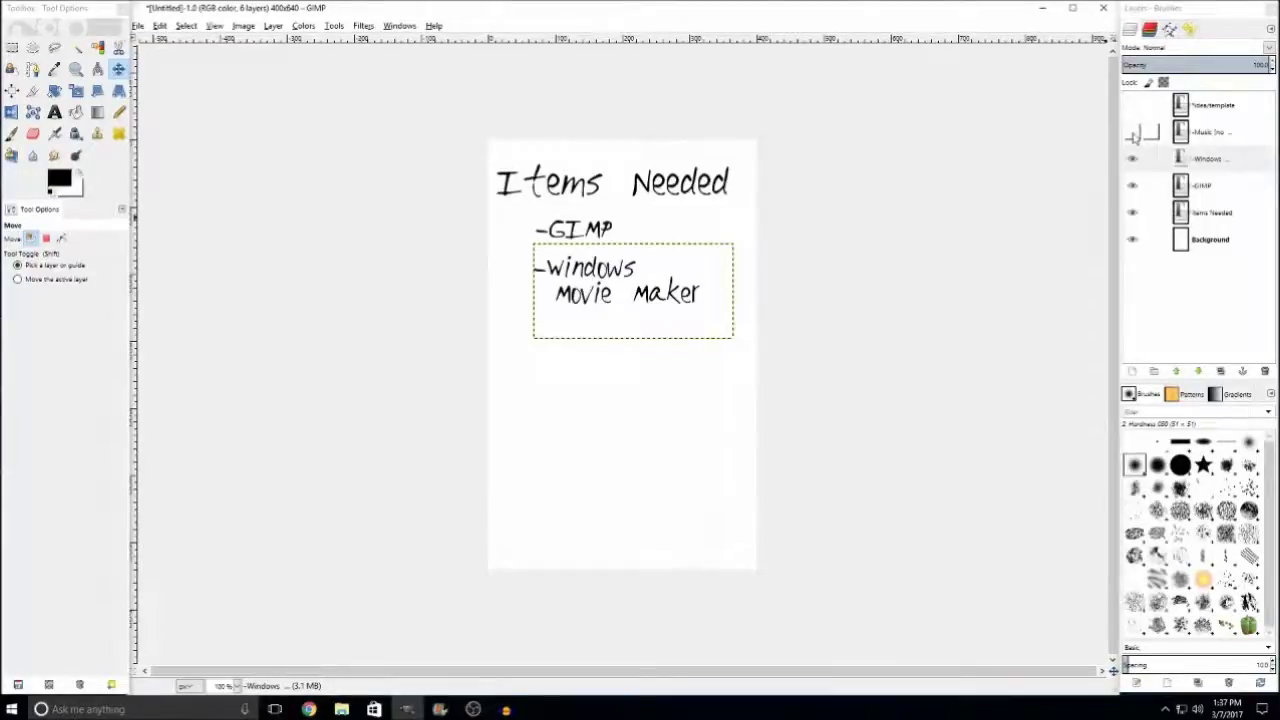
# Show the -Music [no copyright] layer, move it up under movie maker, then show *idea/template
pyautogui.click(1133, 132)
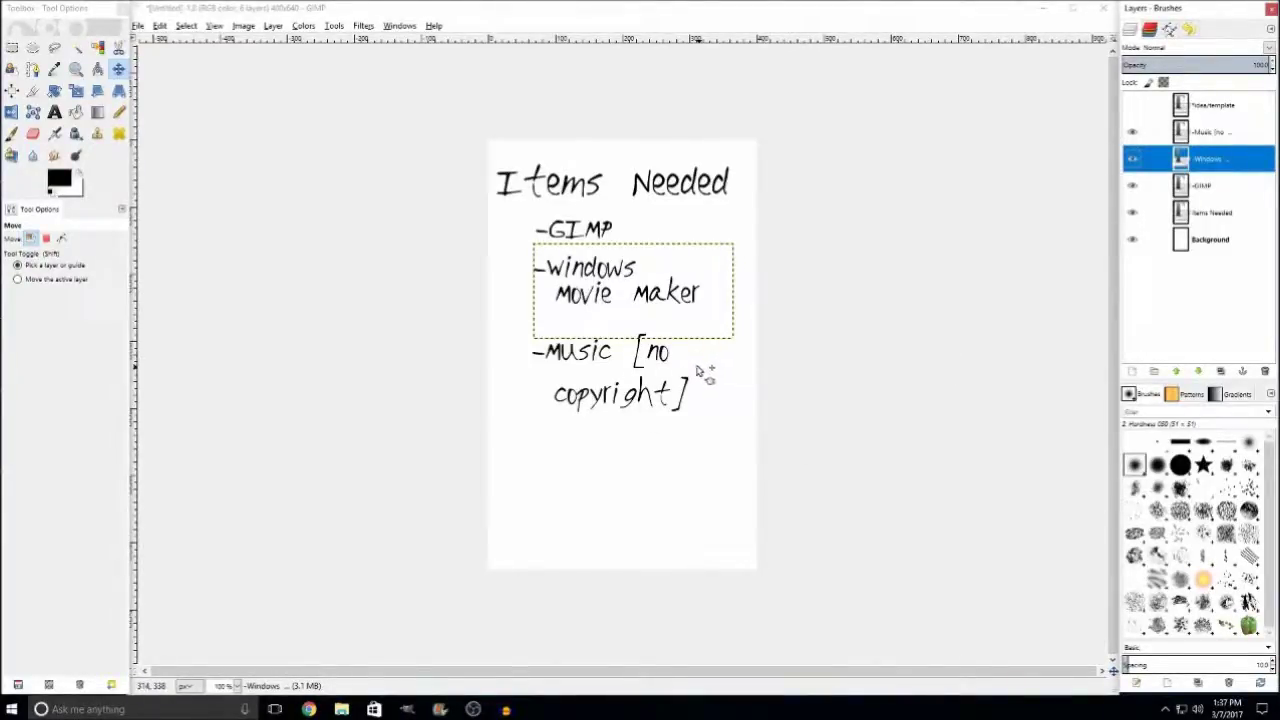
pyautogui.moveTo(603, 352); pyautogui.dragTo(600, 331)
pyautogui.click(605, 330)
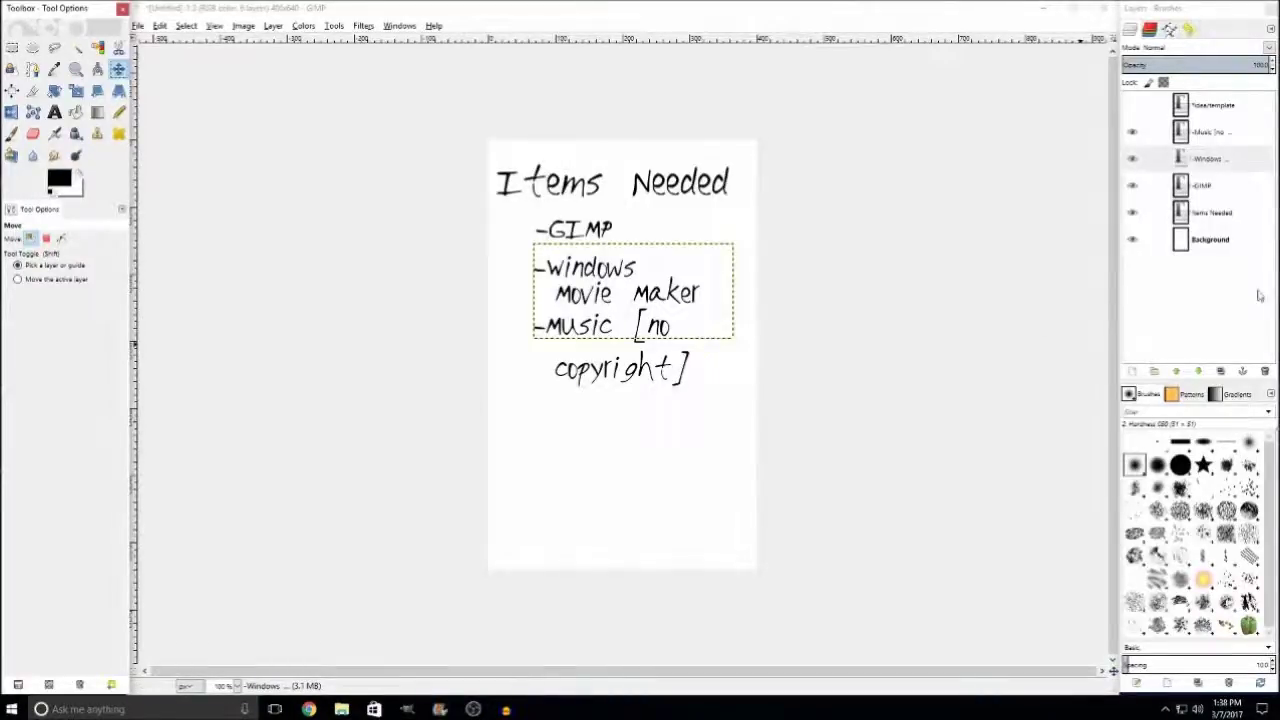
pyautogui.click(1215, 242)
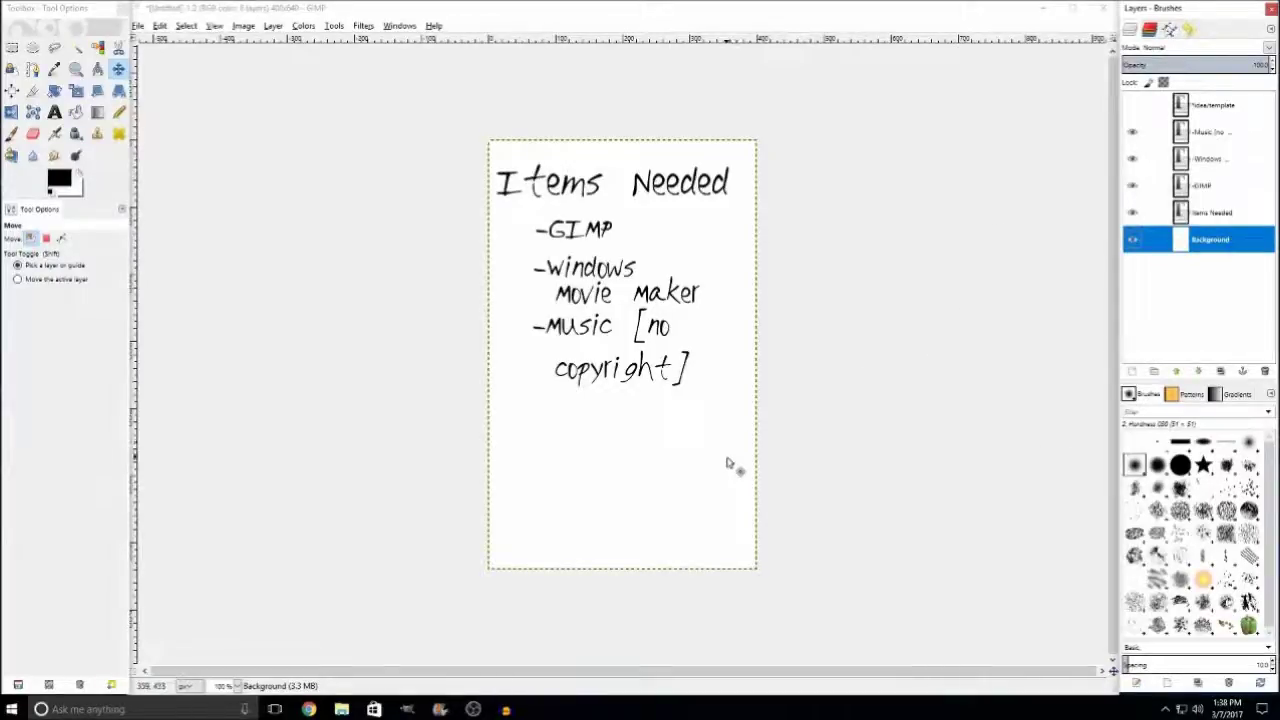
pyautogui.click(1133, 106)
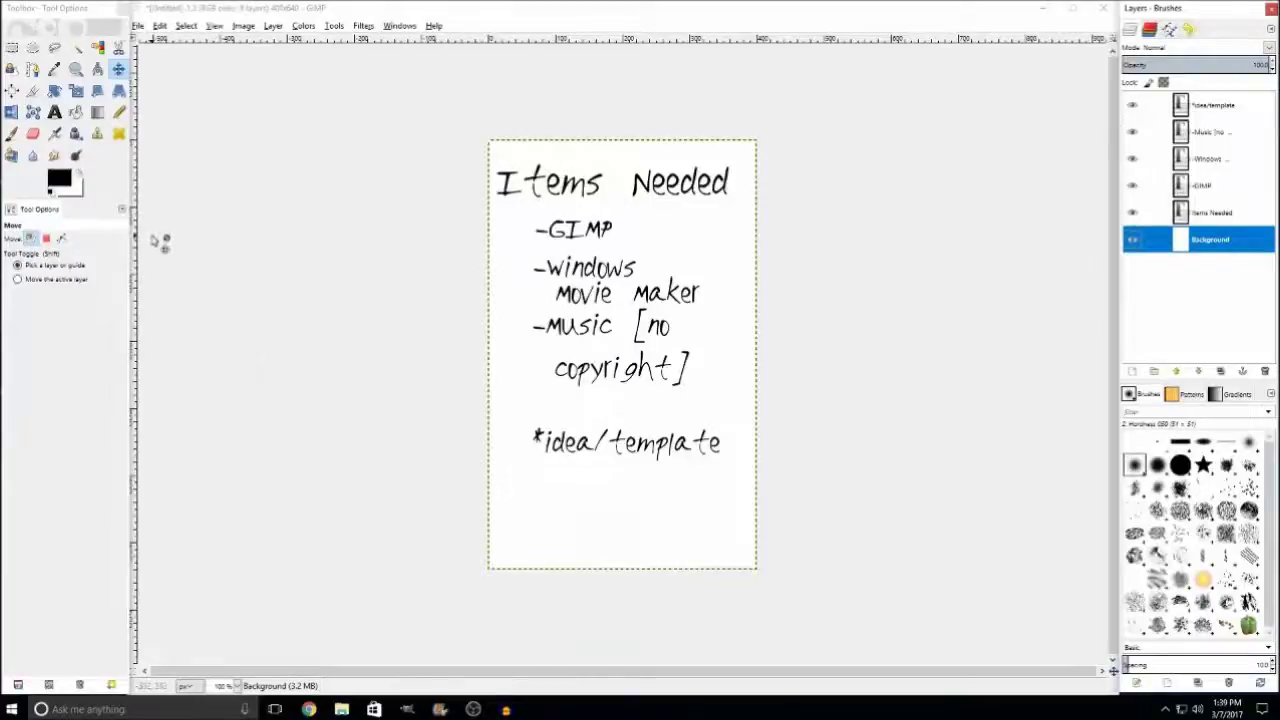
# Close the old image without saving and create a new 640x400 image
pyautogui.click(1104, 9)
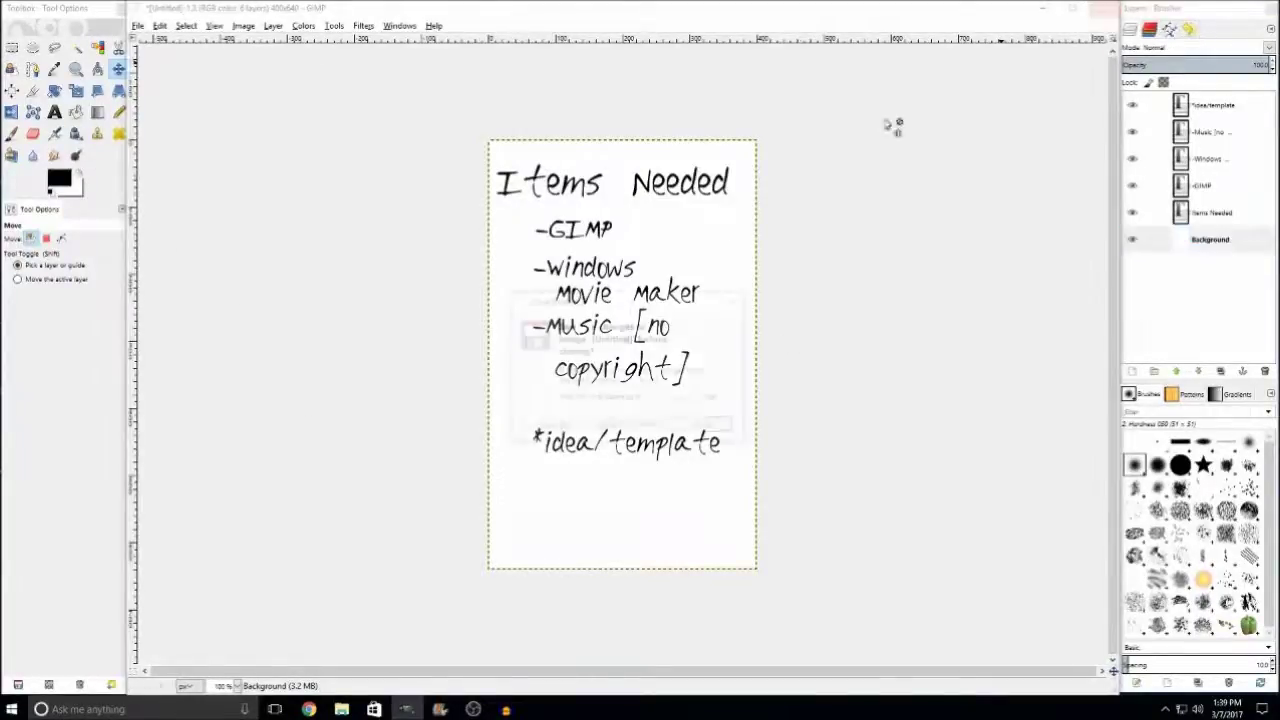
pyautogui.click(626, 427)
pyautogui.click(140, 27)
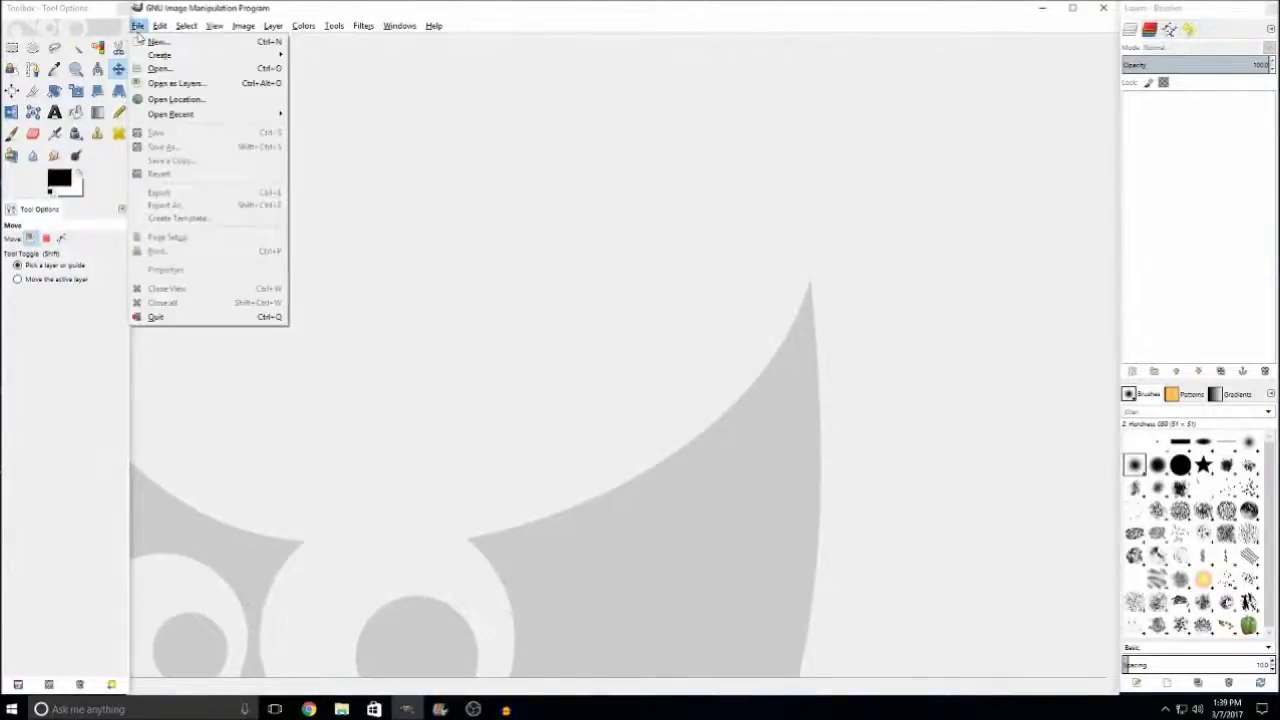
pyautogui.click(160, 44)
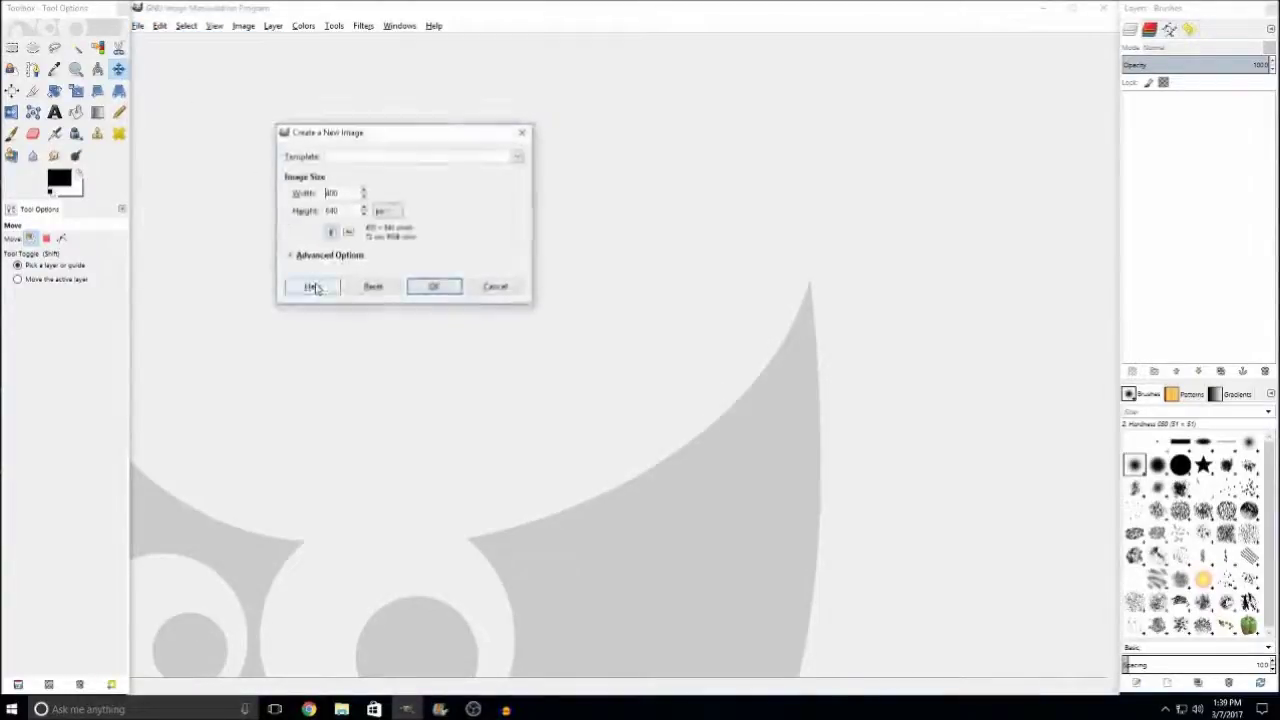
pyautogui.click(430, 287)
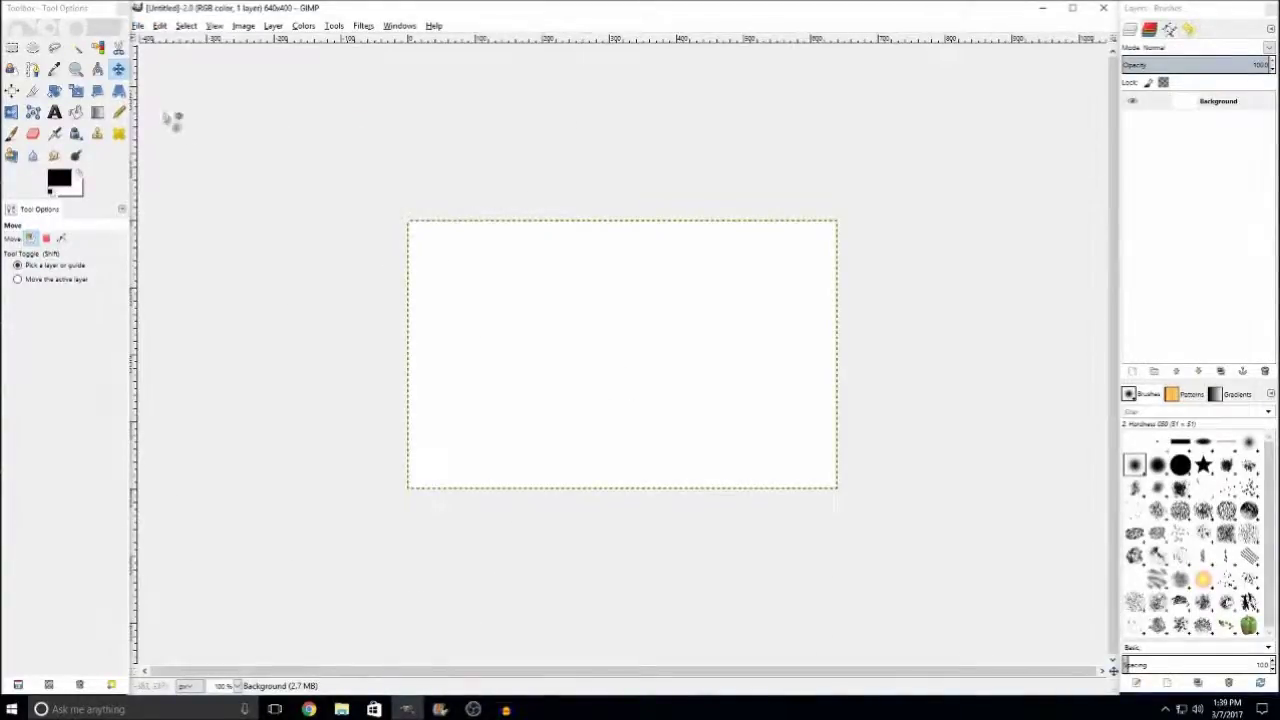
# Select the Pencil tool with the 2. Hardness 100 brush
pyautogui.click(118, 112)
pyautogui.click(15, 281)
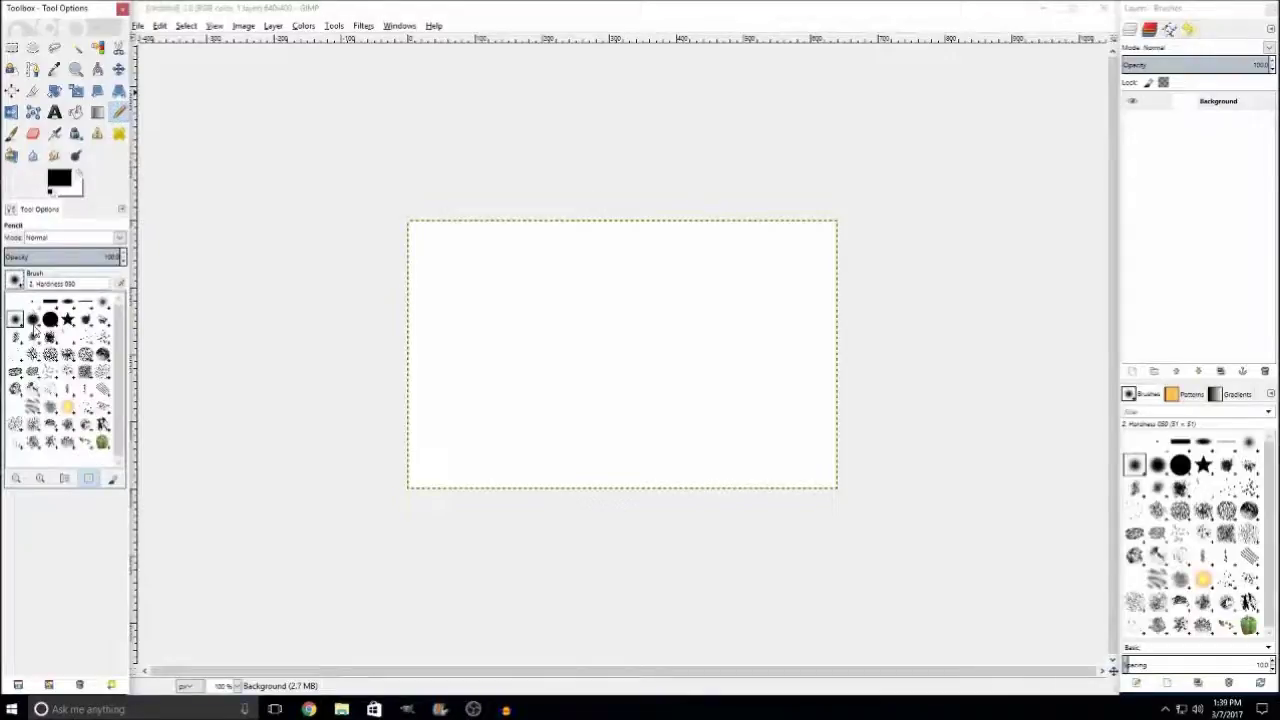
pyautogui.click(44, 328)
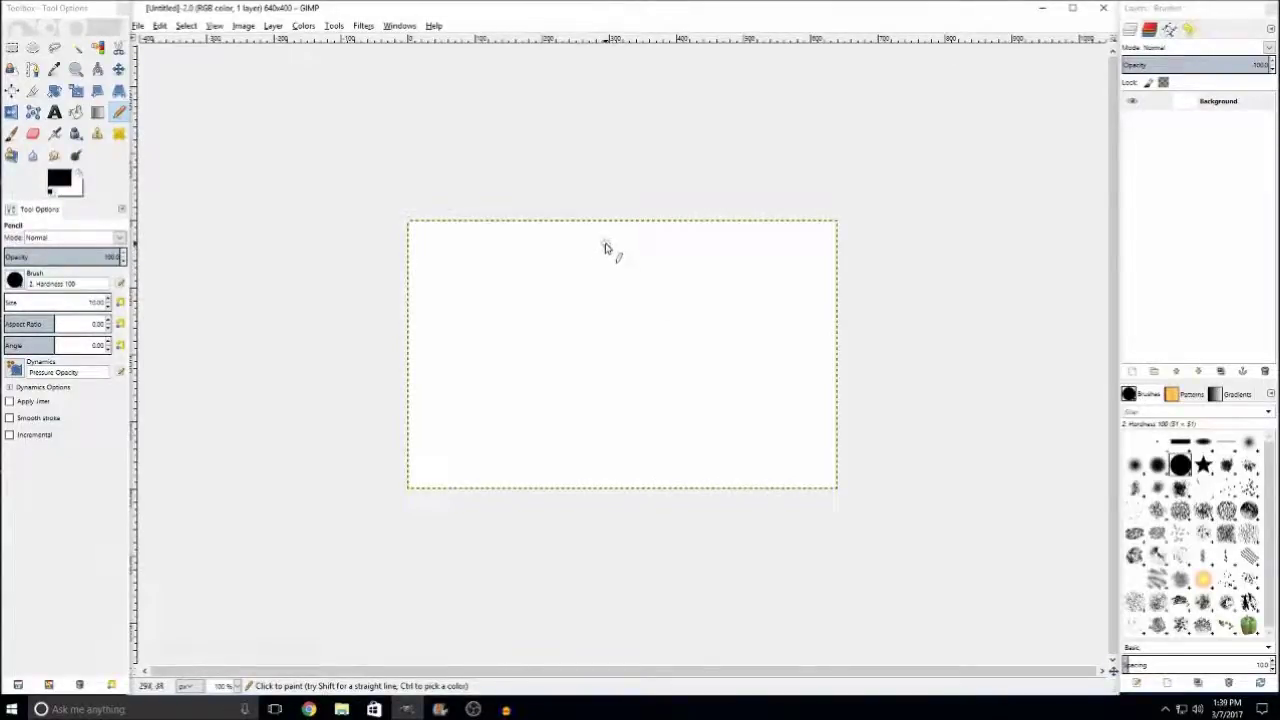
# Pencil a circle at the top and two rectangles with small marks above them
pyautogui.moveTo(603, 246)
pyautogui.mouseDown()
pyautogui.moveTo(572, 262)
pyautogui.moveTo(618, 297)
pyautogui.moveTo(623, 249)
pyautogui.moveTo(595, 242)
pyautogui.moveTo(595, 268)
pyautogui.moveTo(626, 270)
pyautogui.mouseUp()
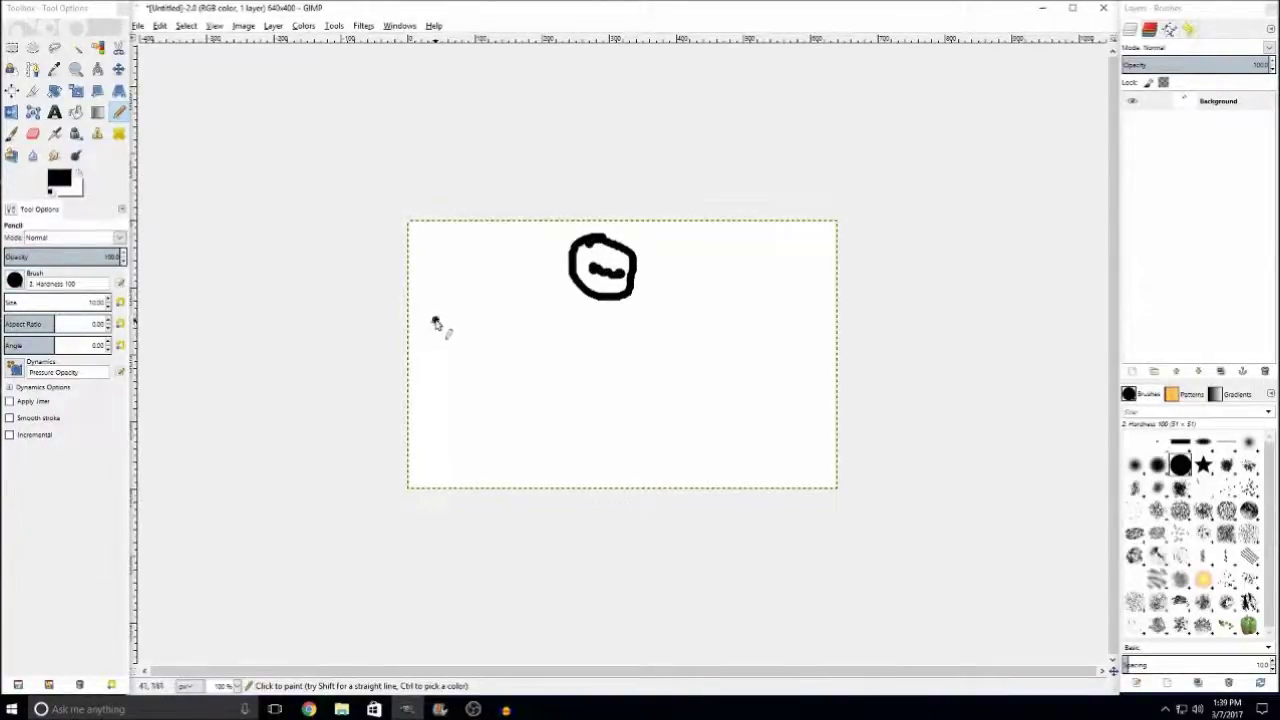
pyautogui.moveTo(434, 322)
pyautogui.mouseDown()
pyautogui.moveTo(460, 382)
pyautogui.moveTo(529, 386)
pyautogui.moveTo(528, 327)
pyautogui.moveTo(434, 292)
pyautogui.mouseUp()
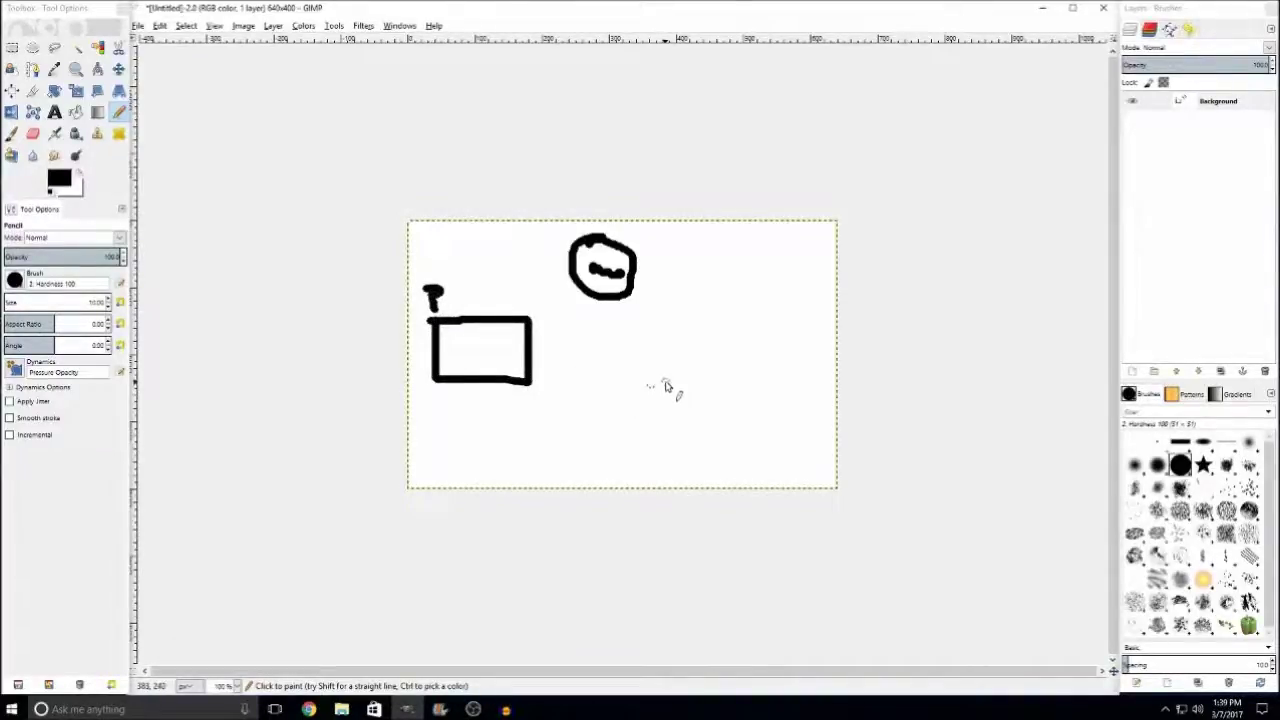
pyautogui.click(695, 327)
pyautogui.moveTo(695, 328)
pyautogui.mouseDown()
pyautogui.moveTo(711, 384)
pyautogui.moveTo(795, 388)
pyautogui.moveTo(797, 324)
pyautogui.moveTo(690, 322)
pyautogui.mouseUp()
pyautogui.moveTo(783, 258)
pyautogui.mouseDown()
pyautogui.moveTo(762, 300)
pyautogui.moveTo(786, 280)
pyautogui.mouseUp()
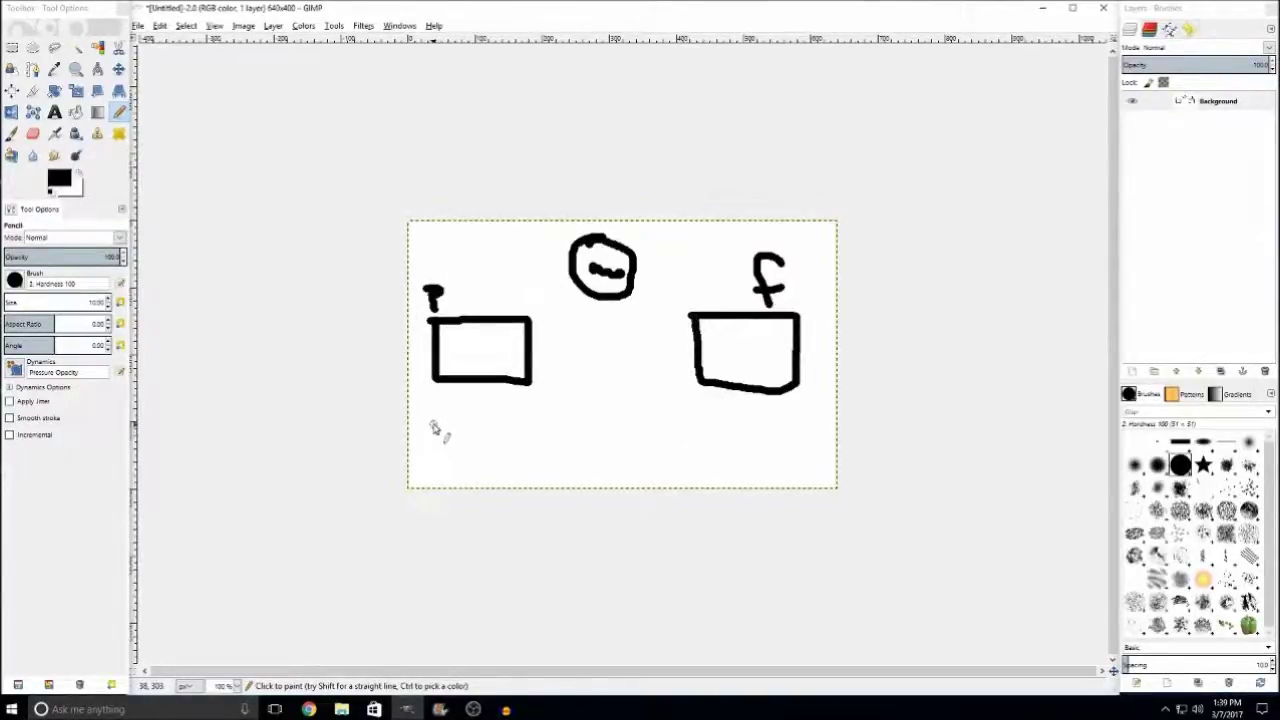
# Add four round bullet marks along the bottom, each with a short line beside it
pyautogui.moveTo(440, 429); pyautogui.dragTo(434, 424)
pyautogui.moveTo(430, 444)
pyautogui.mouseDown()
pyautogui.moveTo(449, 460)
pyautogui.moveTo(436, 445)
pyautogui.mouseUp()
pyautogui.moveTo(800, 419)
pyautogui.mouseDown()
pyautogui.moveTo(820, 480)
pyautogui.moveTo(813, 461)
pyautogui.mouseUp()
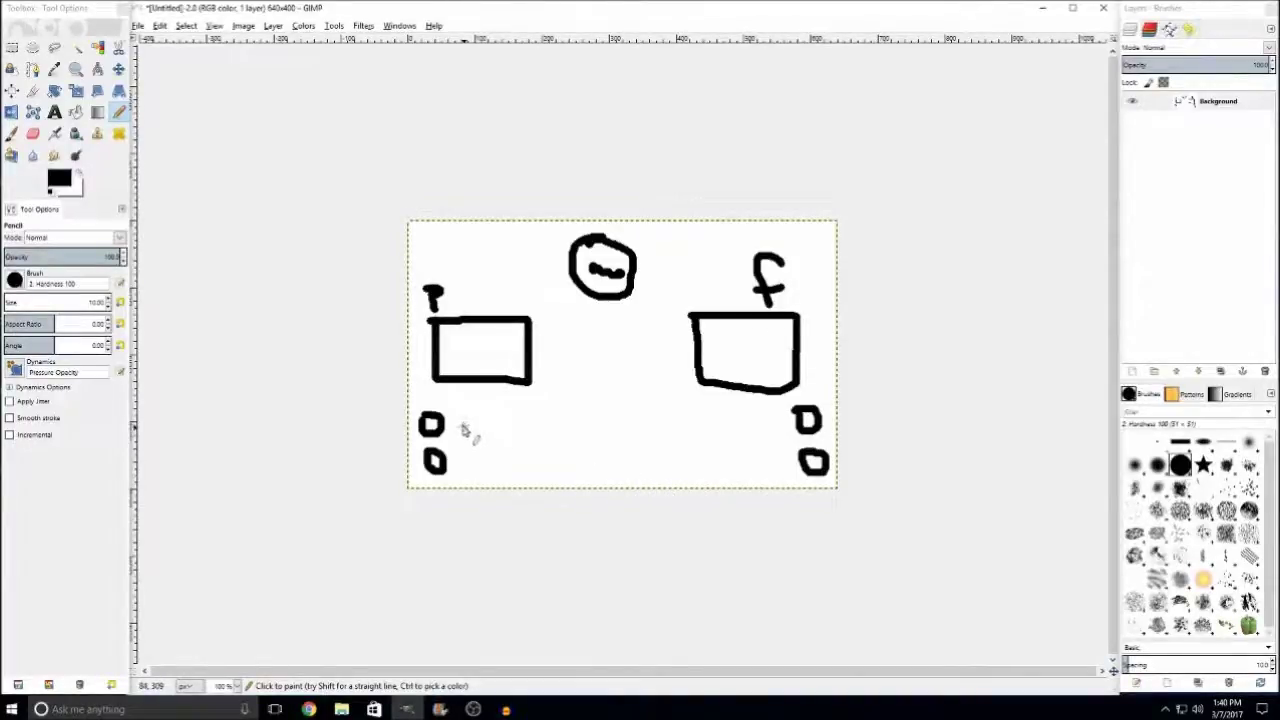
pyautogui.moveTo(458, 423); pyautogui.dragTo(563, 423)
pyautogui.moveTo(466, 460); pyautogui.dragTo(575, 466)
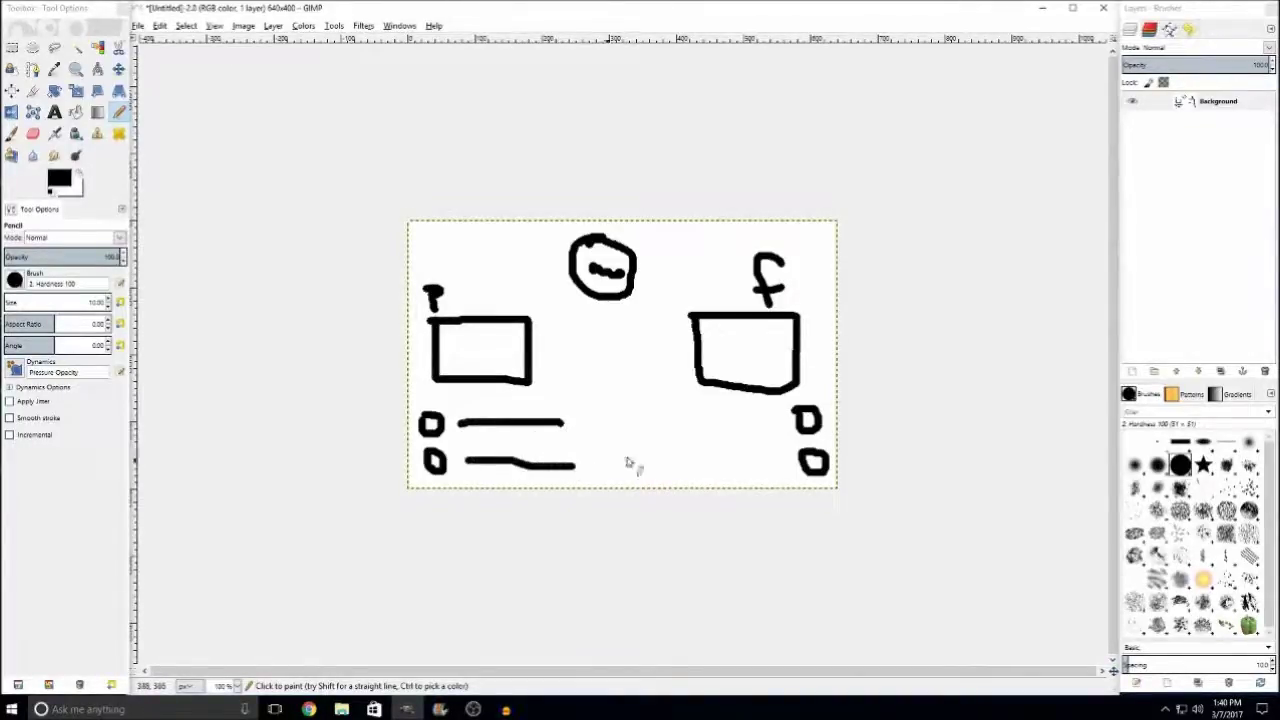
pyautogui.moveTo(780, 424); pyautogui.dragTo(680, 424)
pyautogui.moveTo(785, 463); pyautogui.dragTo(675, 464)
pyautogui.click(118, 68)
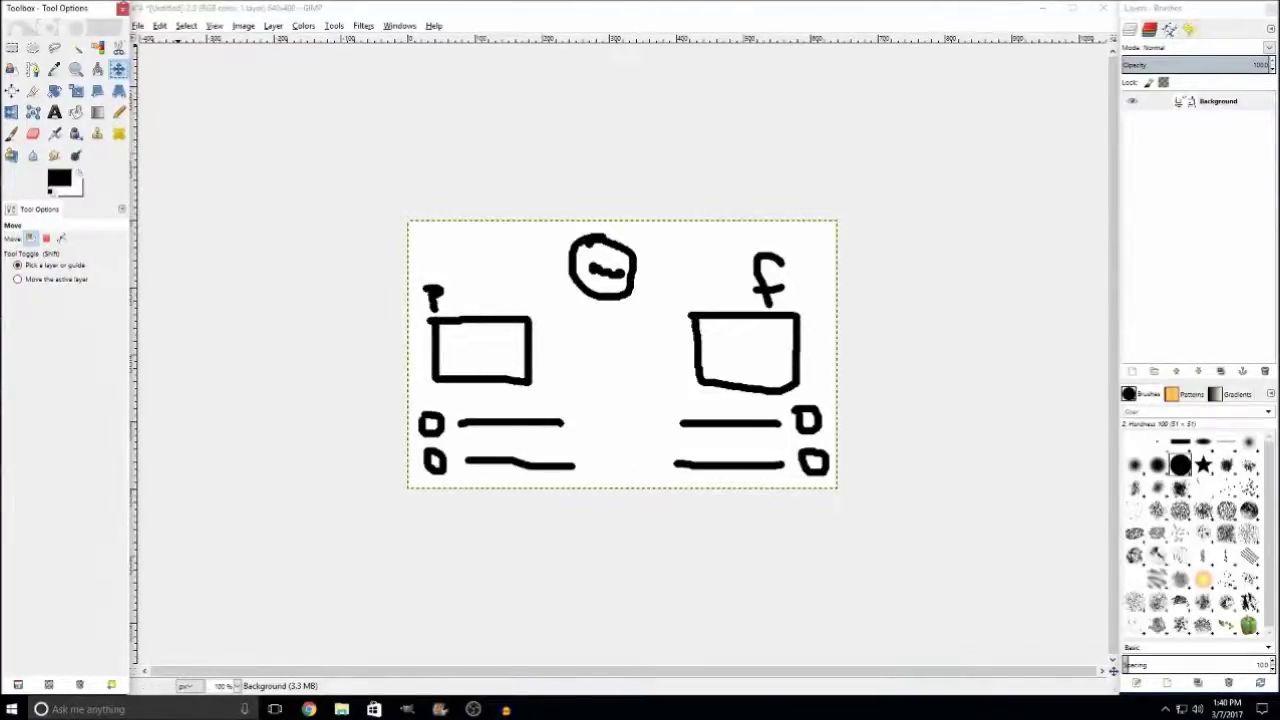
# Draw a rectangle selection around the circle and both boxes, widening its right edge slightly
pyautogui.click(11, 47)
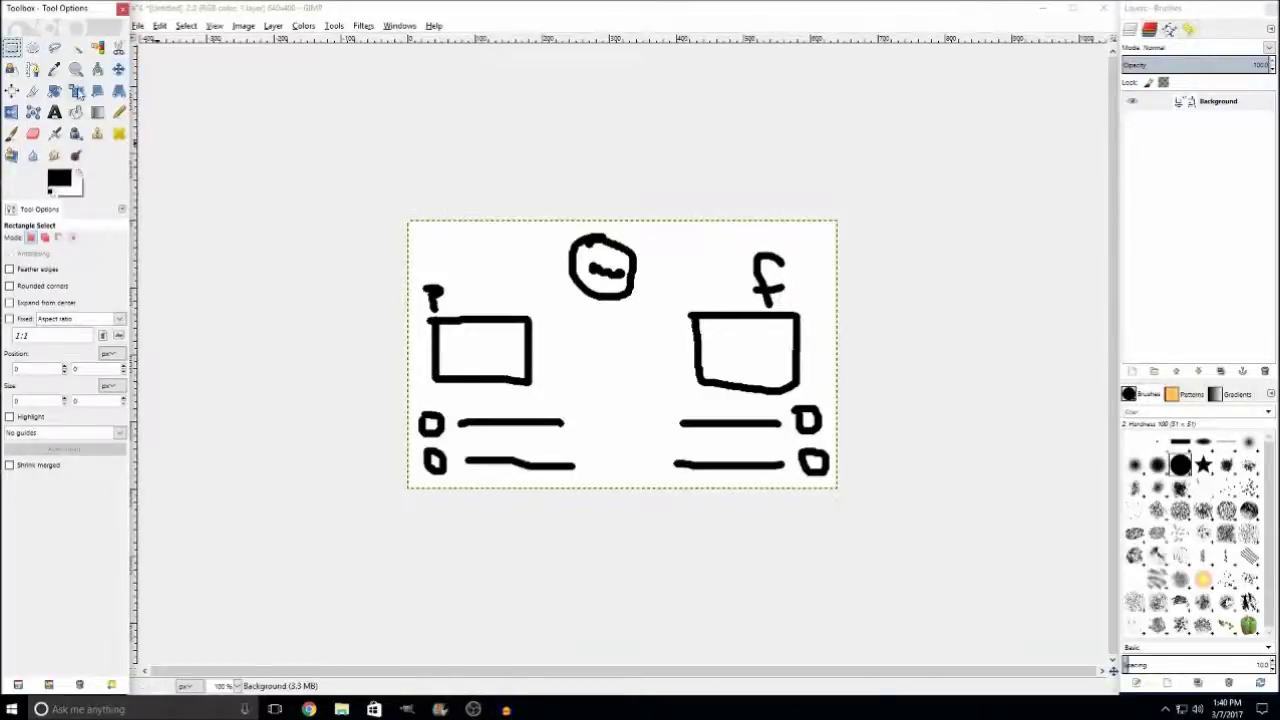
pyautogui.click(119, 69)
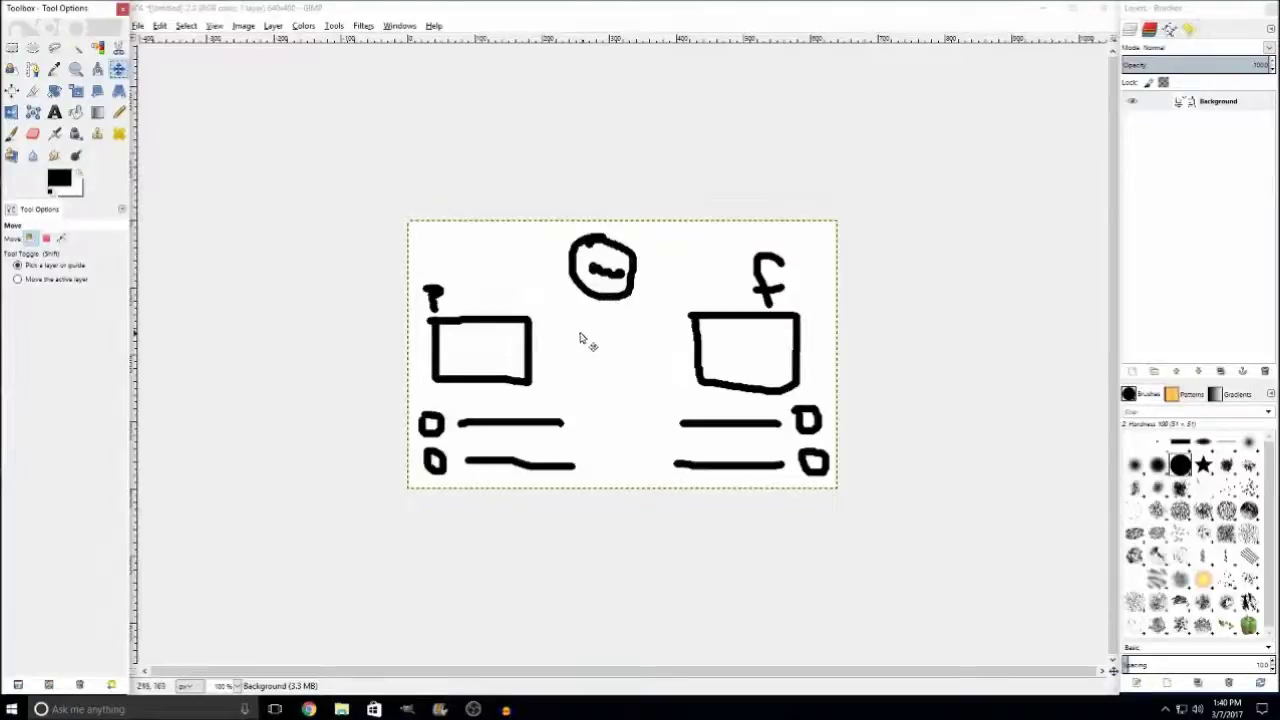
pyautogui.click(12, 48)
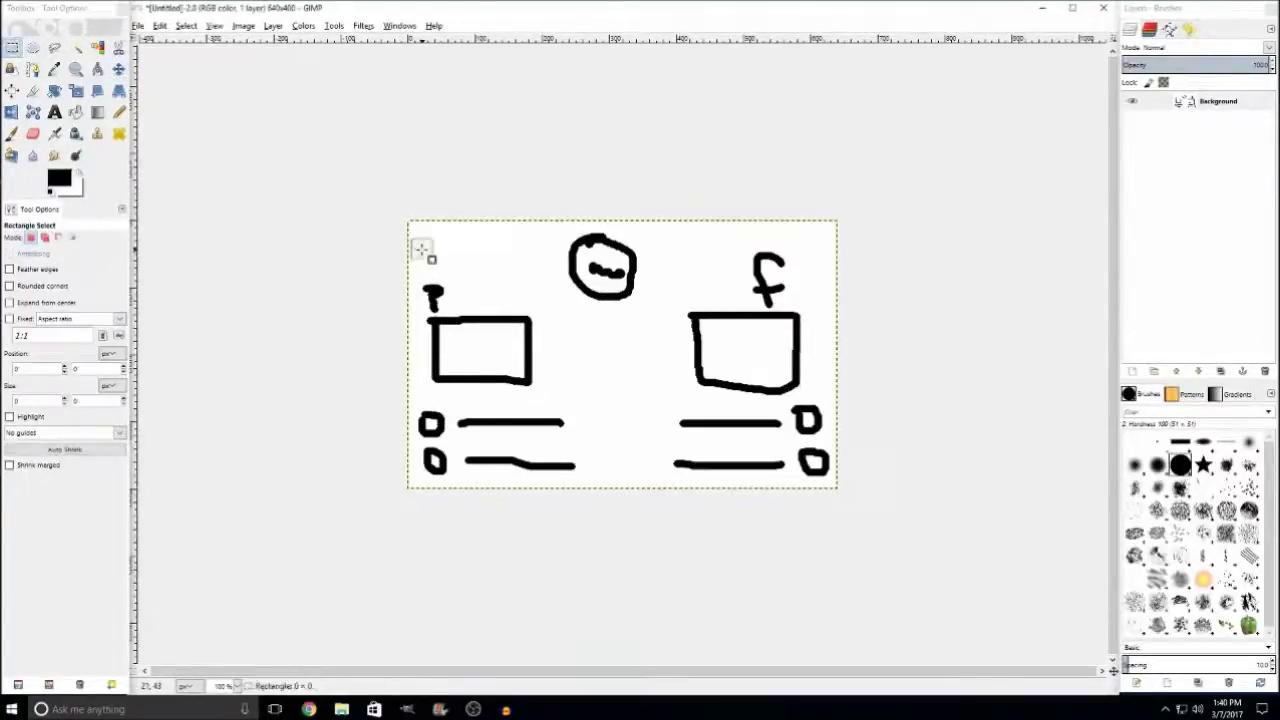
pyautogui.moveTo(422, 249)
pyautogui.mouseDown()
pyautogui.moveTo(612, 396)
pyautogui.moveTo(748, 433)
pyautogui.moveTo(810, 430)
pyautogui.mouseUp()
pyautogui.moveTo(806, 252)
pyautogui.mouseDown()
pyautogui.moveTo(792, 283)
pyautogui.moveTo(803, 262)
pyautogui.mouseUp()
pyautogui.moveTo(808, 380); pyautogui.dragTo(815, 383)
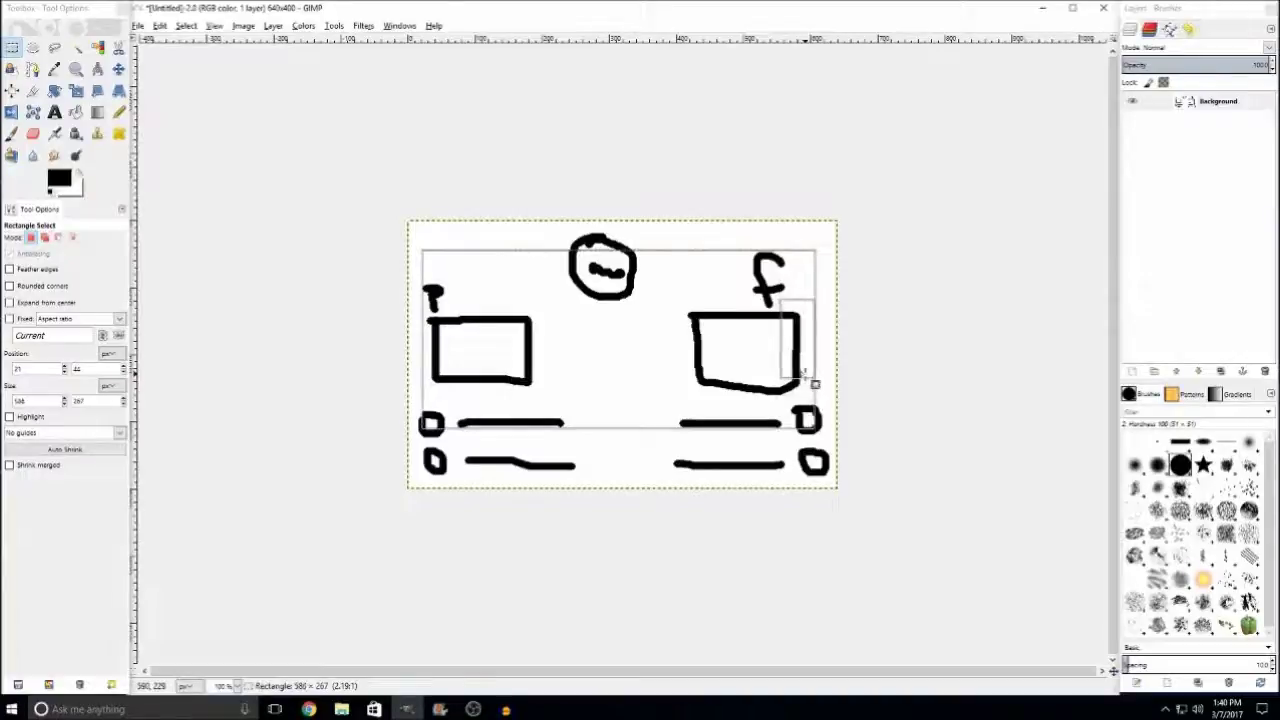
pyautogui.press('Return')
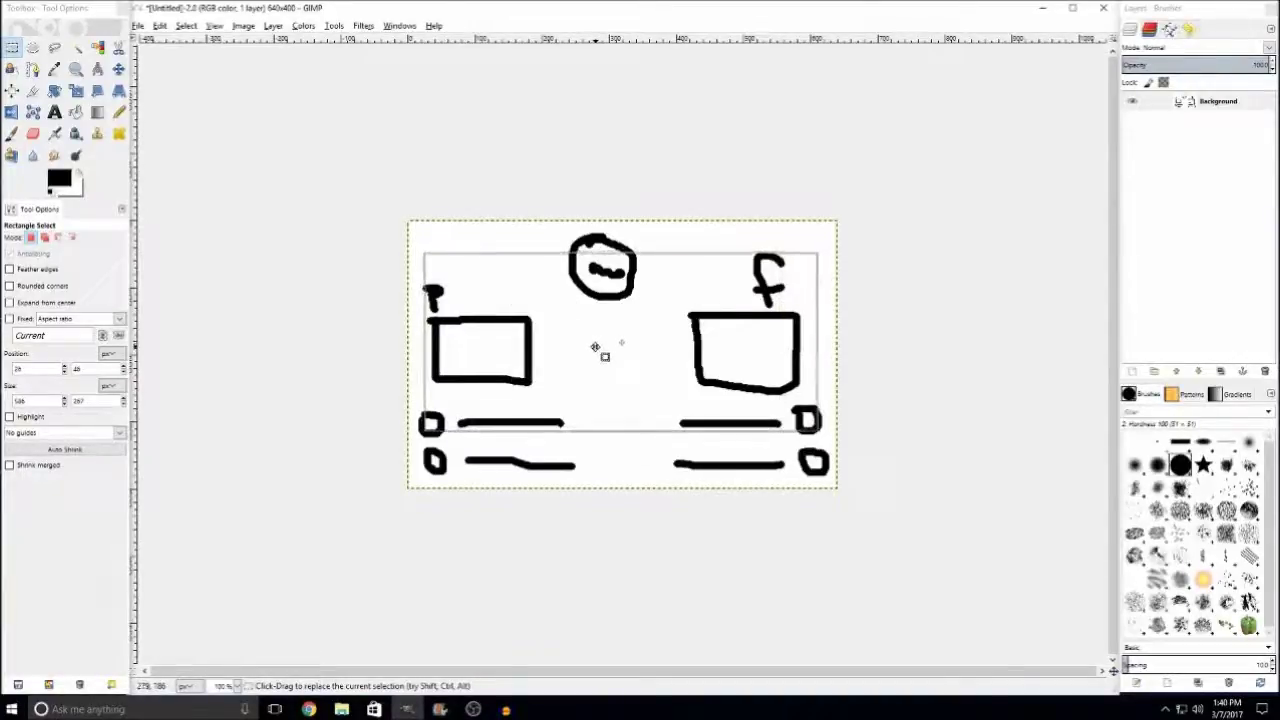
pyautogui.click(595, 347)
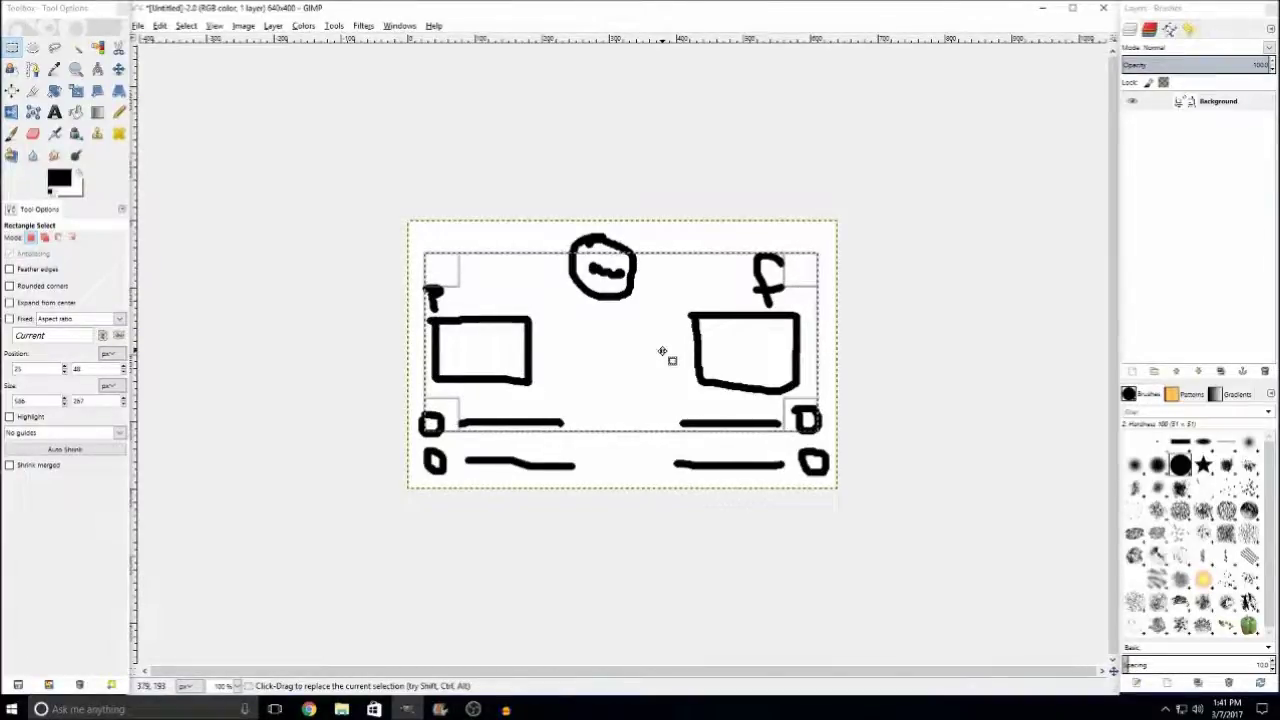
pyautogui.moveTo(814, 360); pyautogui.dragTo(821, 360)
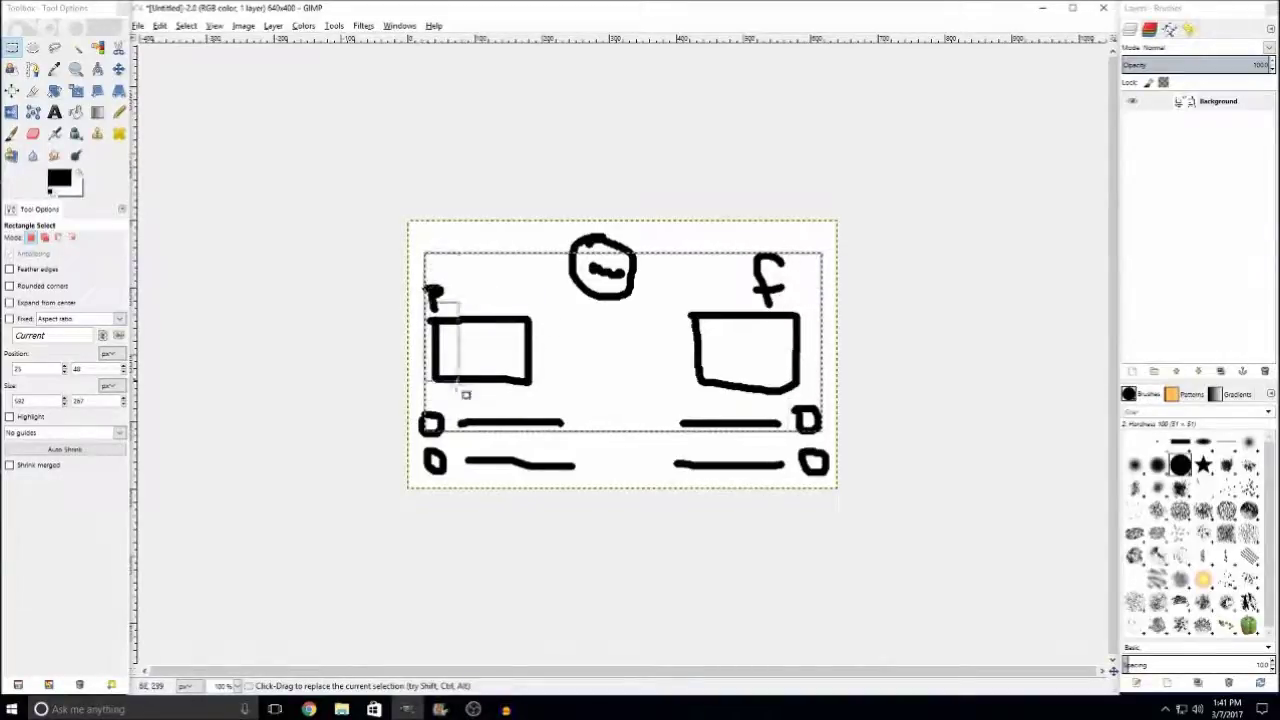